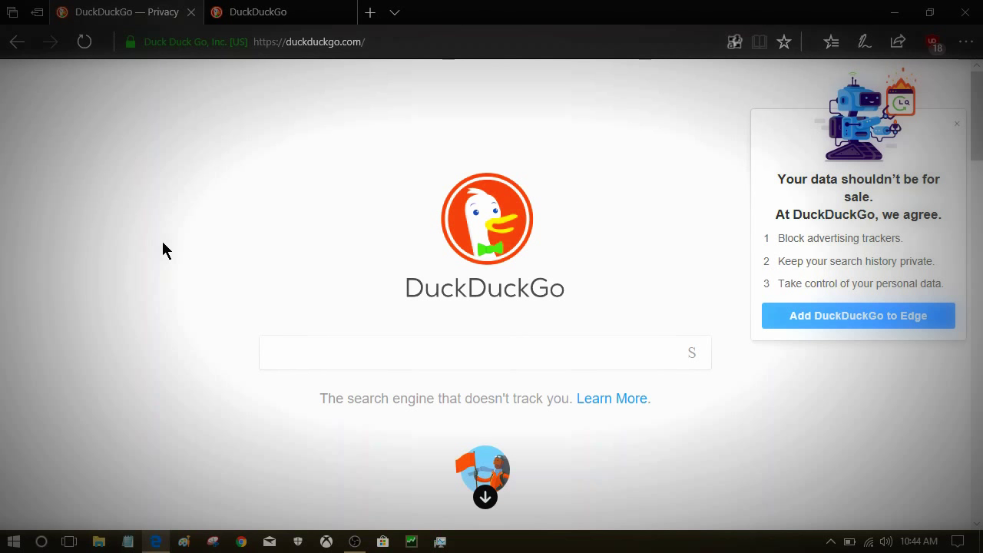
pyautogui.scroll(-1, 163, 243)
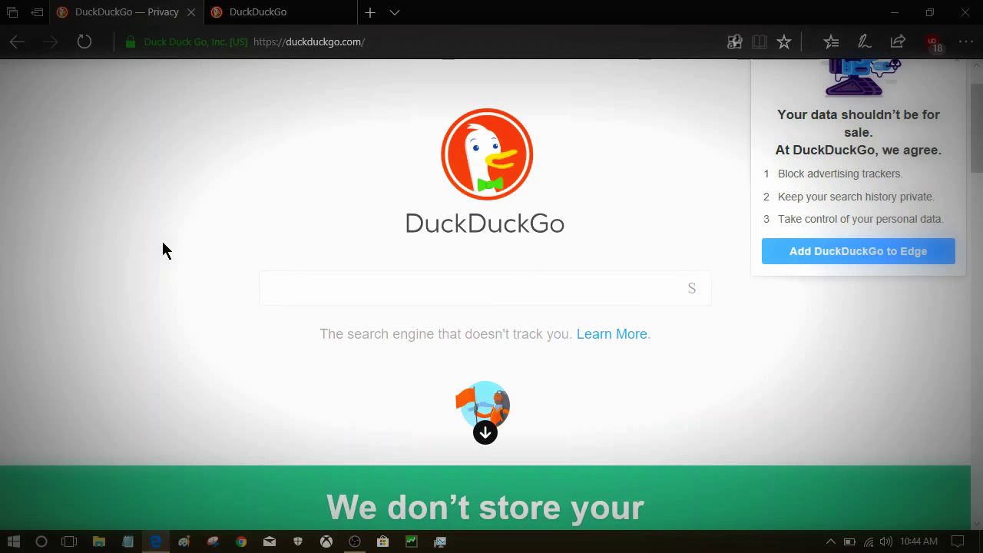
pyautogui.scroll(-3, 162, 243)
pyautogui.scroll(-1, 162, 243)
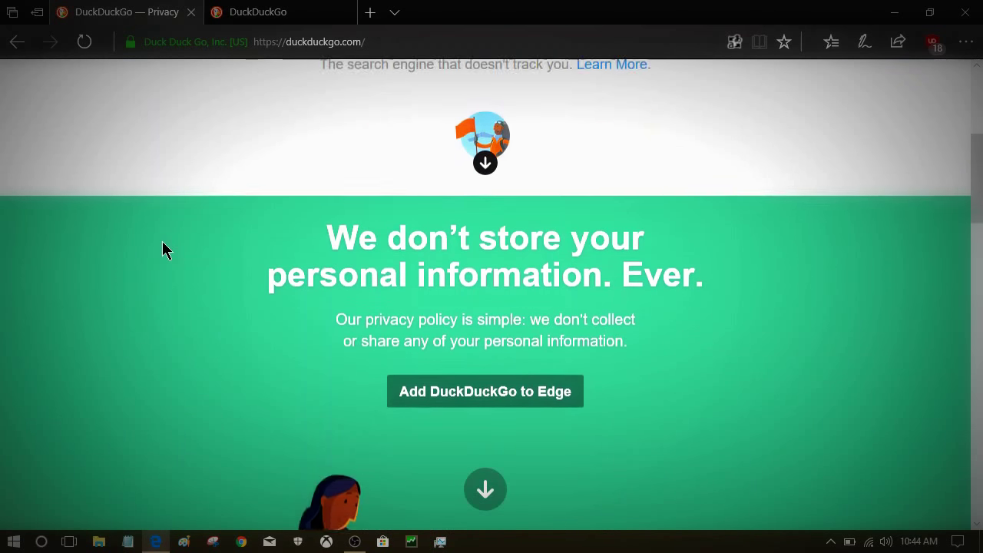
pyautogui.scroll(-1, 162, 250)
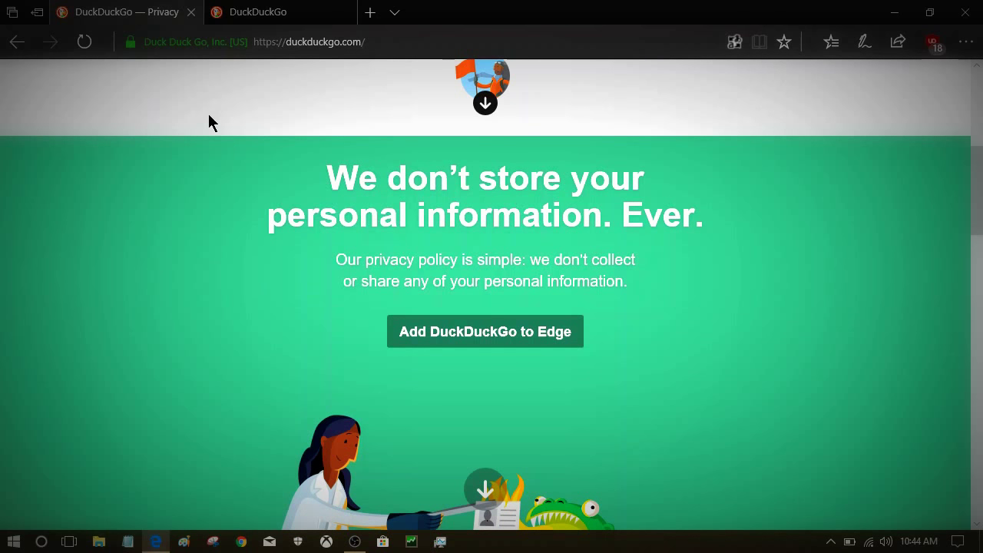
pyautogui.scroll(-2, 191, 158)
pyautogui.scroll(-3, 191, 152)
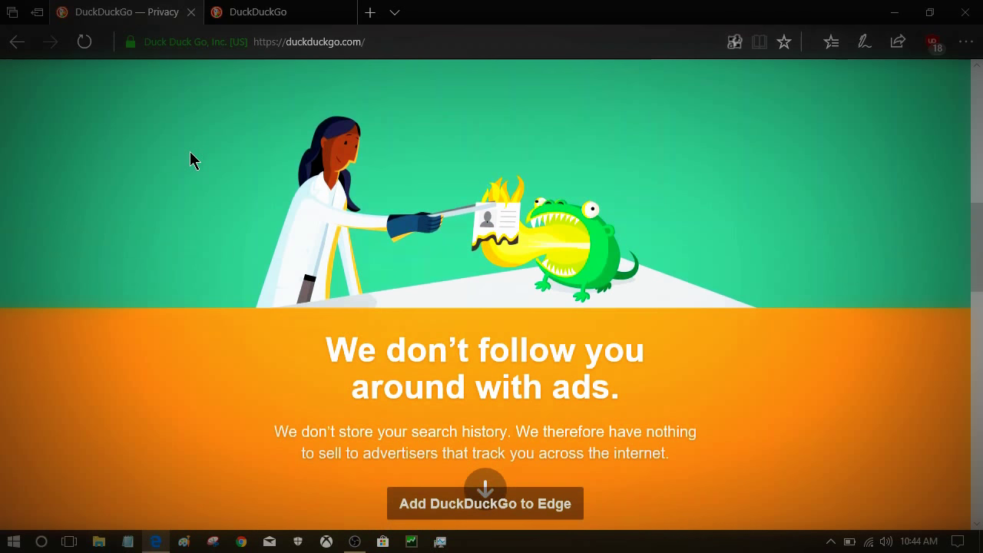
pyautogui.scroll(-1, 191, 152)
pyautogui.scroll(-1, 191, 152)
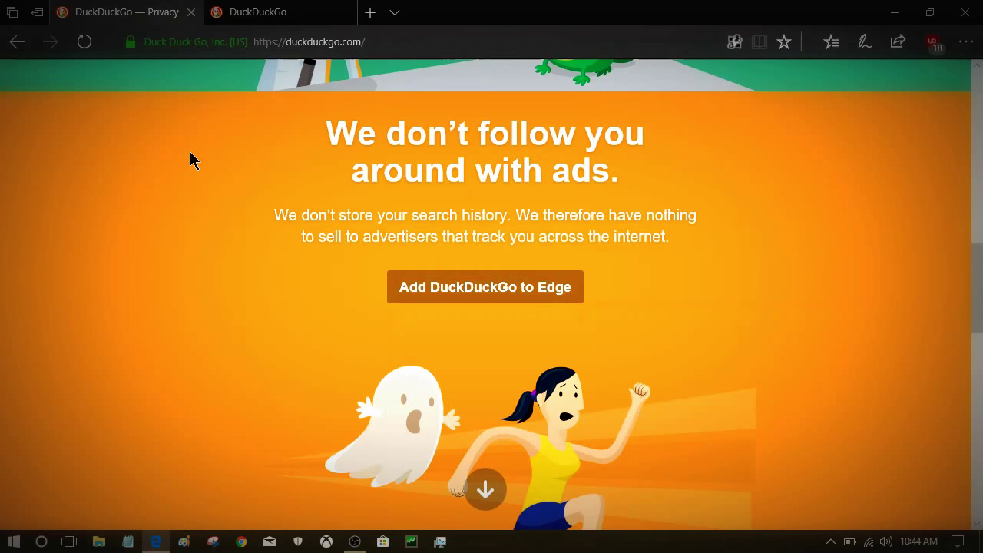
pyautogui.scroll(-2, 159, 243)
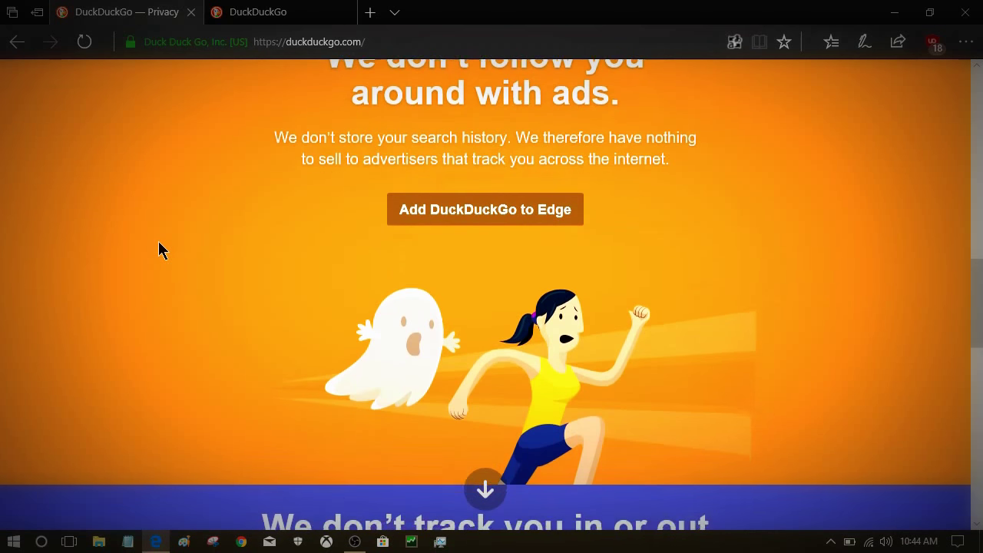
pyautogui.scroll(-4, 159, 242)
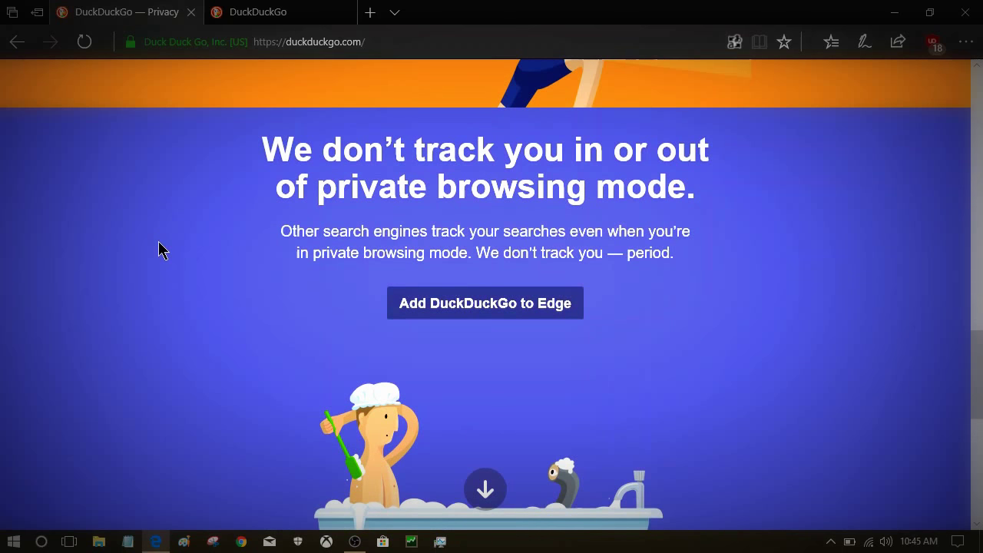
pyautogui.scroll(-5, 158, 250)
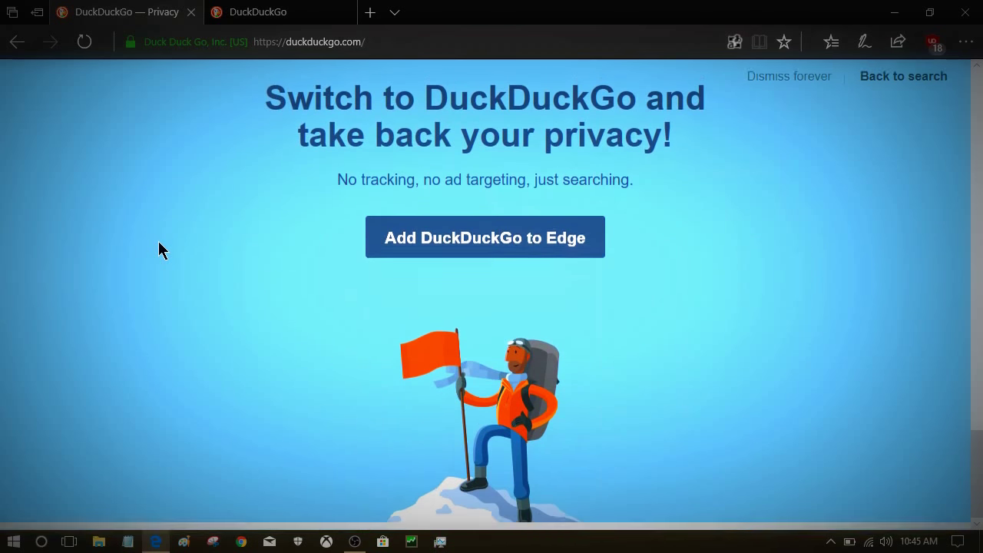
pyautogui.scroll(10, 159, 250)
pyautogui.scroll(10, 158, 250)
pyautogui.scroll(5, 158, 251)
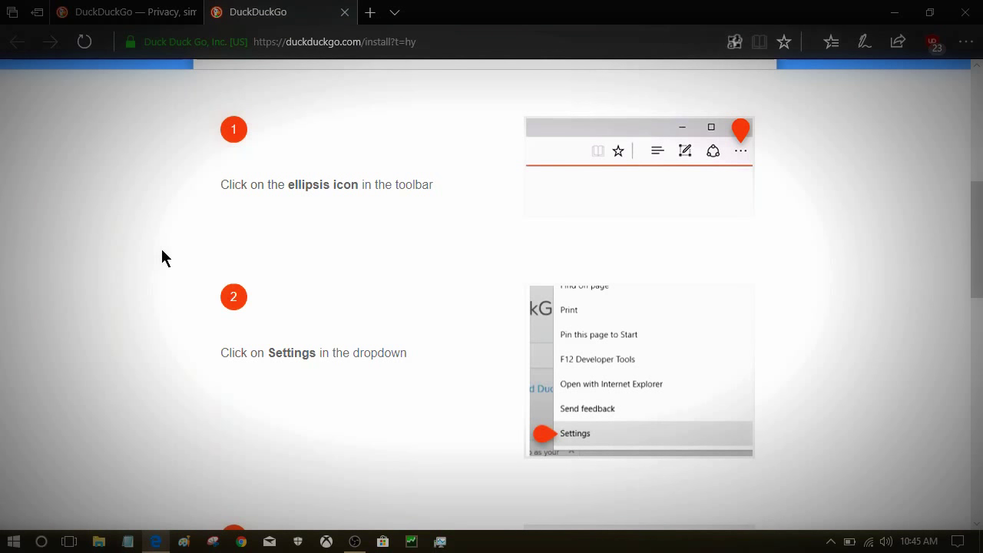
# - Scroll the DuckDuckGo install guide down to step 5, selecting DuckDuckGo and setting it as default
pyautogui.scroll(-1, 161, 257)
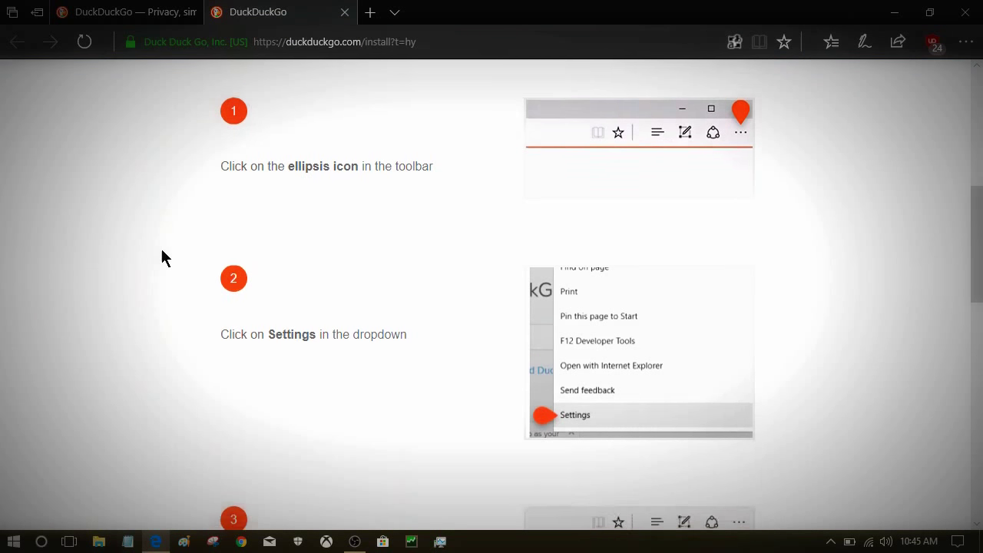
pyautogui.scroll(-1, 161, 257)
pyautogui.scroll(-1, 161, 257)
pyautogui.scroll(-1, 161, 257)
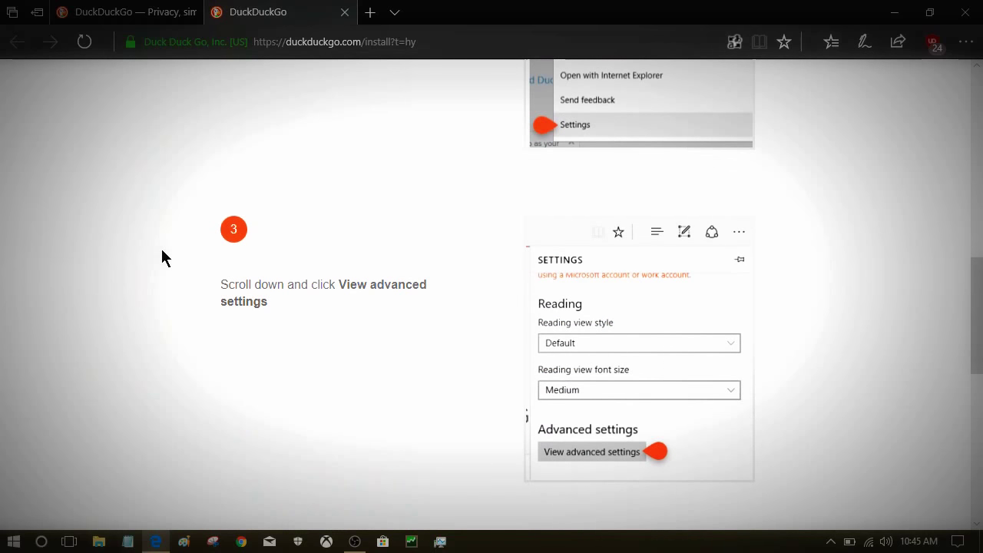
pyautogui.scroll(-1, 162, 258)
pyautogui.scroll(-1, 162, 257)
pyautogui.scroll(-1, 162, 257)
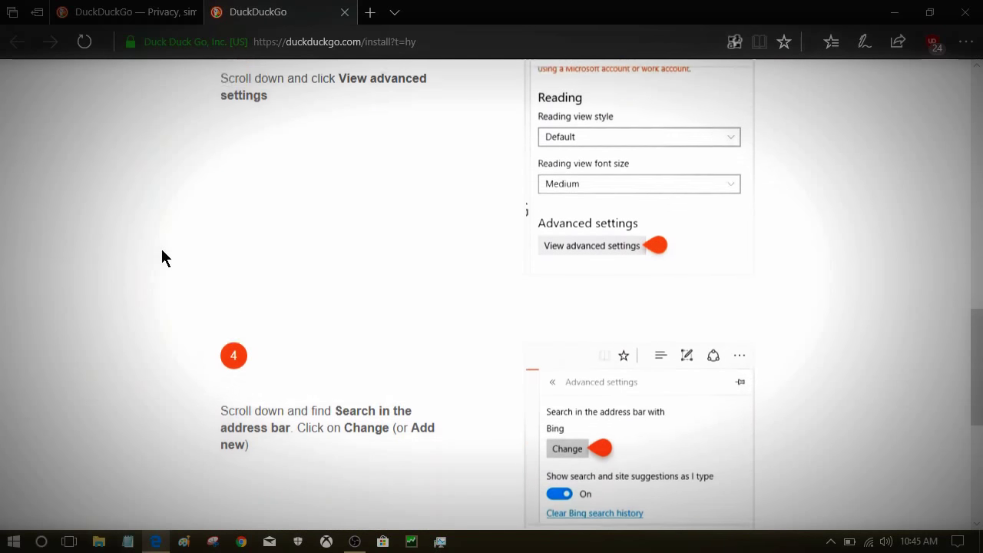
pyautogui.scroll(-1, 161, 257)
pyautogui.scroll(-2, 161, 257)
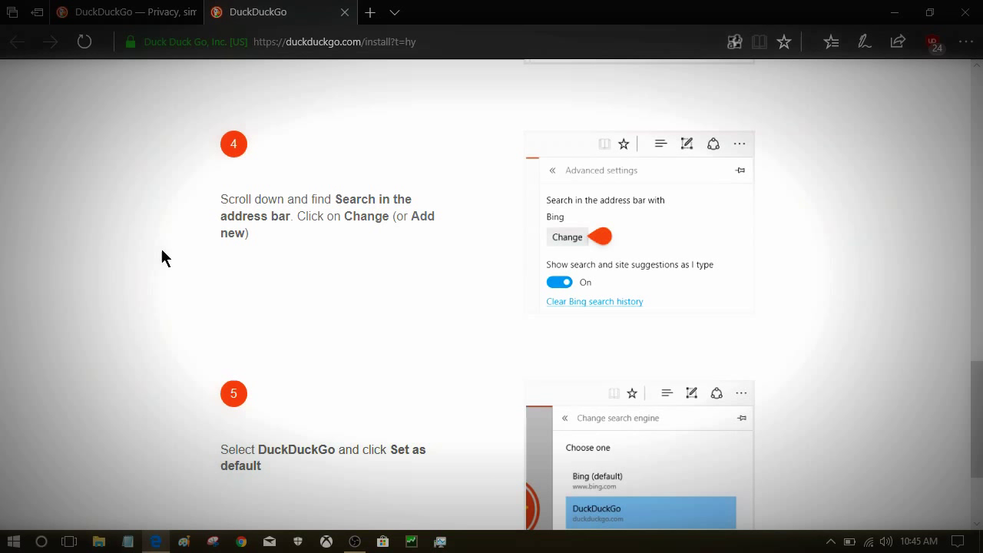
pyautogui.scroll(-3, 161, 257)
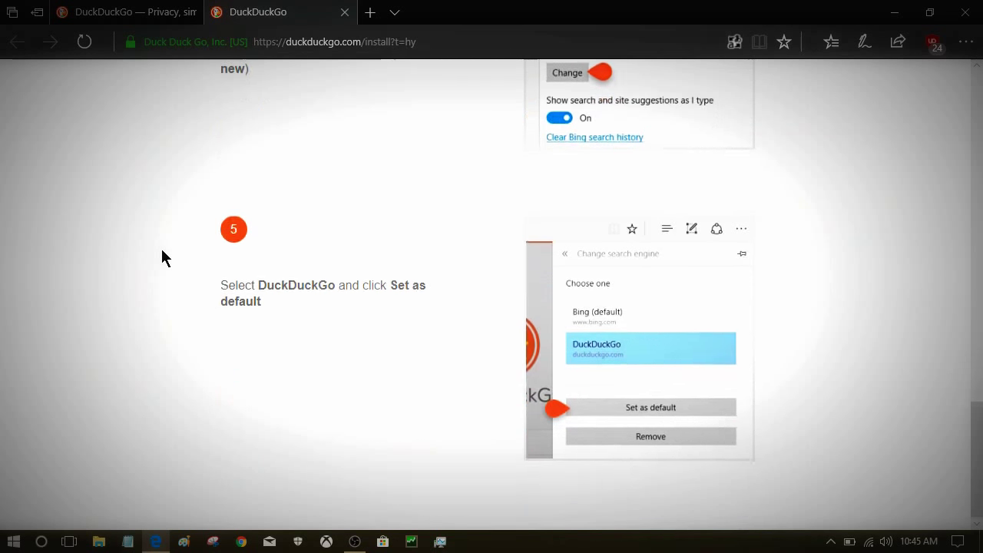
# - Open Edge's Settings from the main menu and show the advanced settings
pyautogui.click(967, 43)
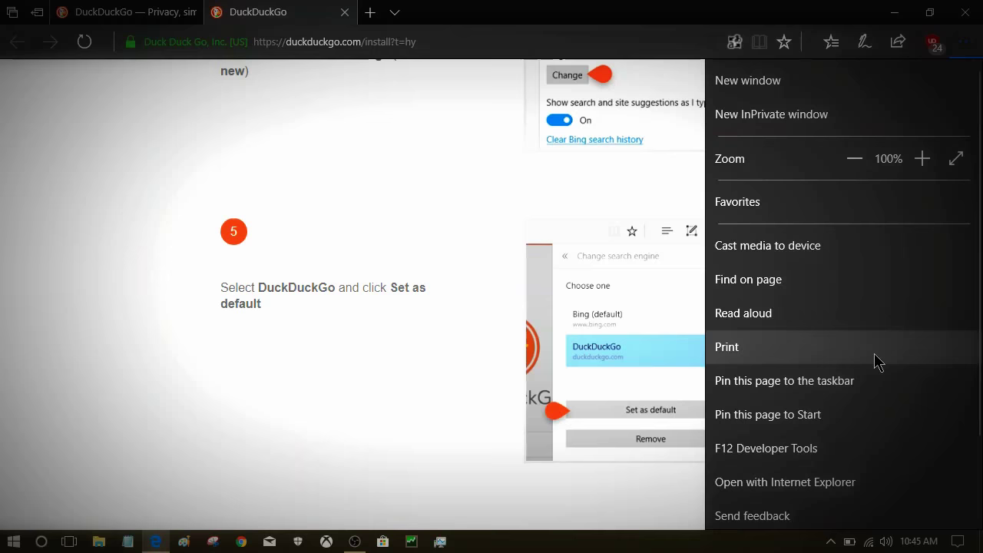
pyautogui.scroll(-2, 868, 361)
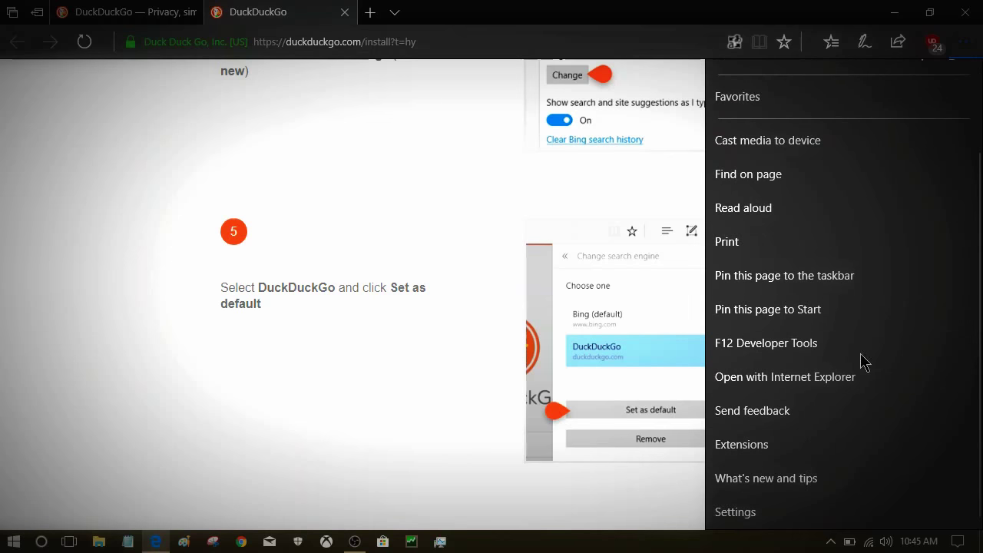
pyautogui.click(798, 507)
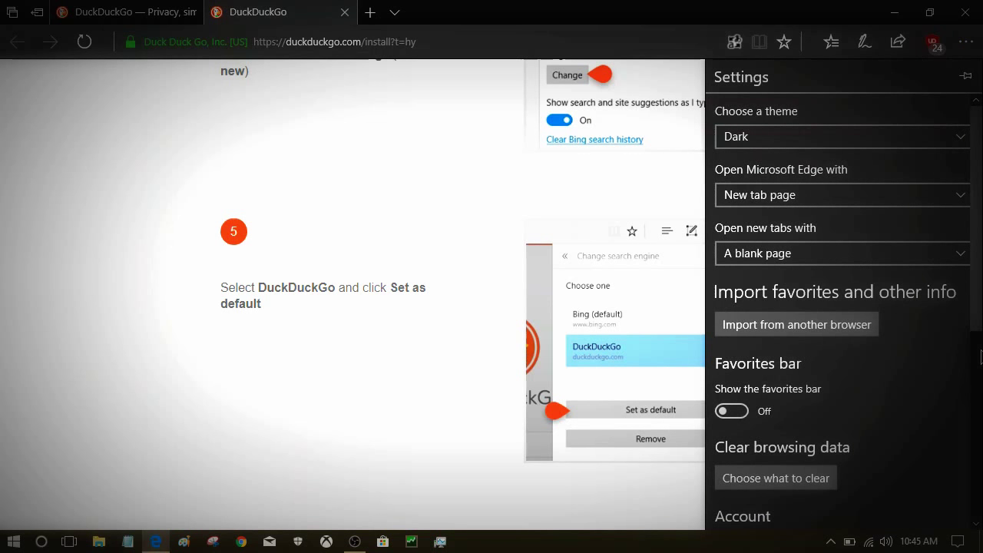
pyautogui.scroll(-5, 941, 384)
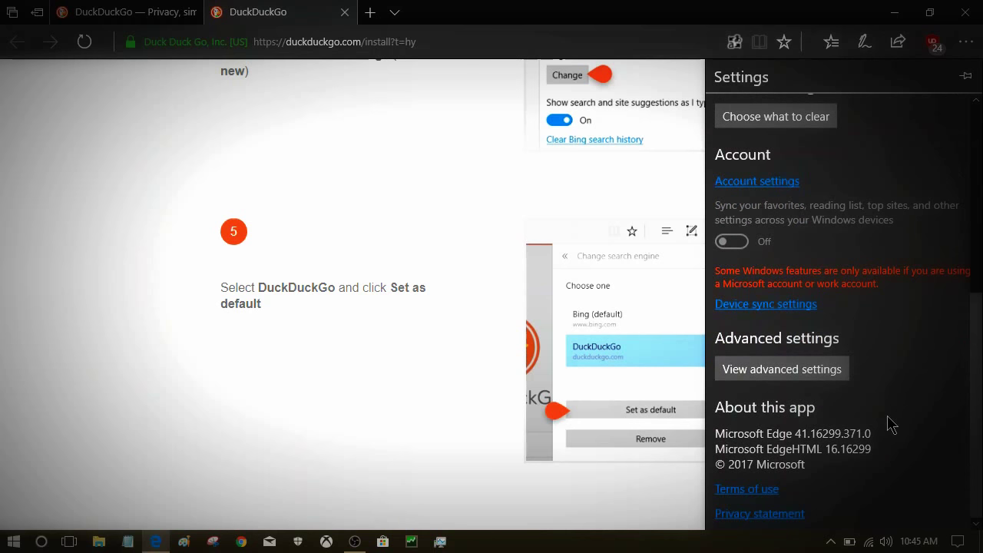
pyautogui.click(804, 377)
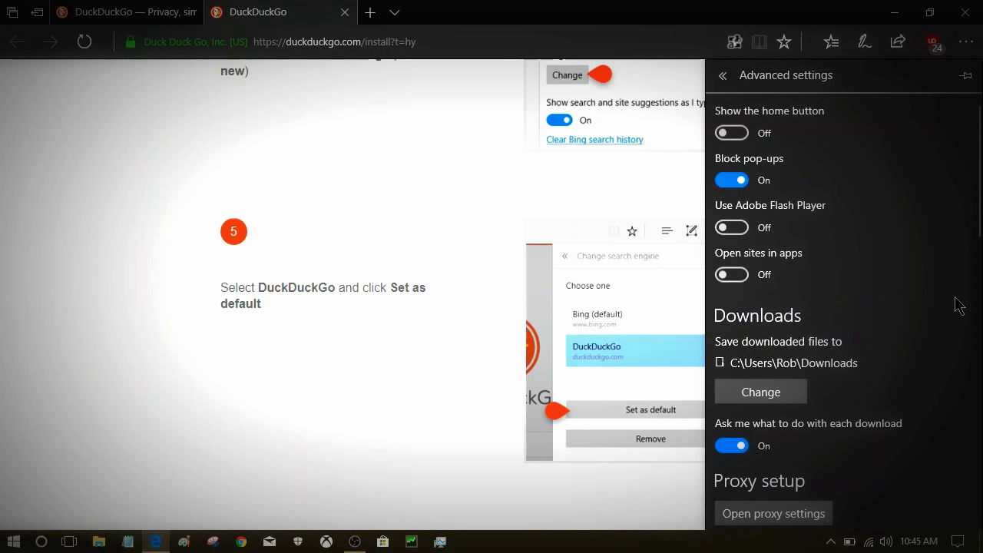
# - Scroll down to the 'Search in the address bar with' option, currently set to Bing
pyautogui.scroll(-2, 959, 301)
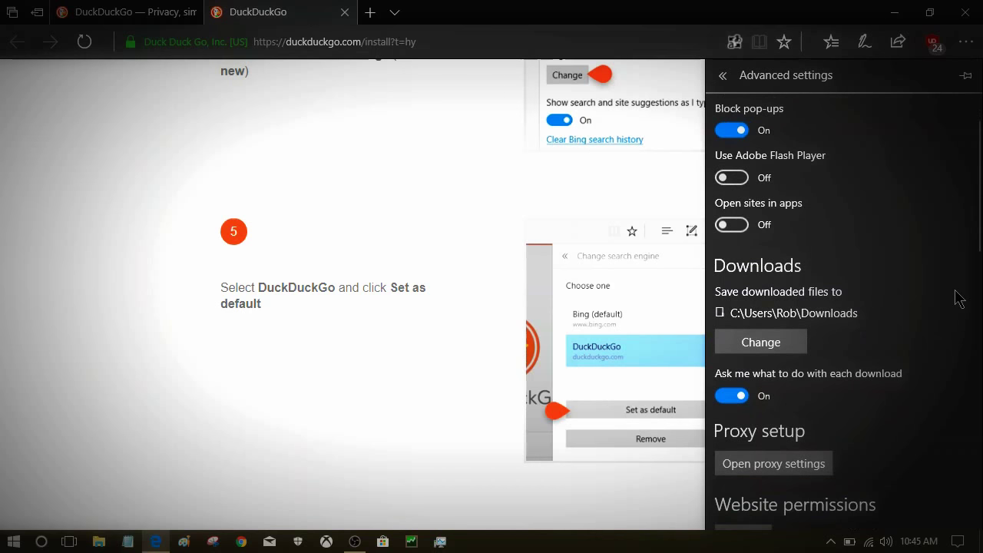
pyautogui.scroll(-3, 958, 299)
pyautogui.scroll(-3, 958, 299)
pyautogui.scroll(-3, 958, 299)
pyautogui.scroll(-3, 959, 298)
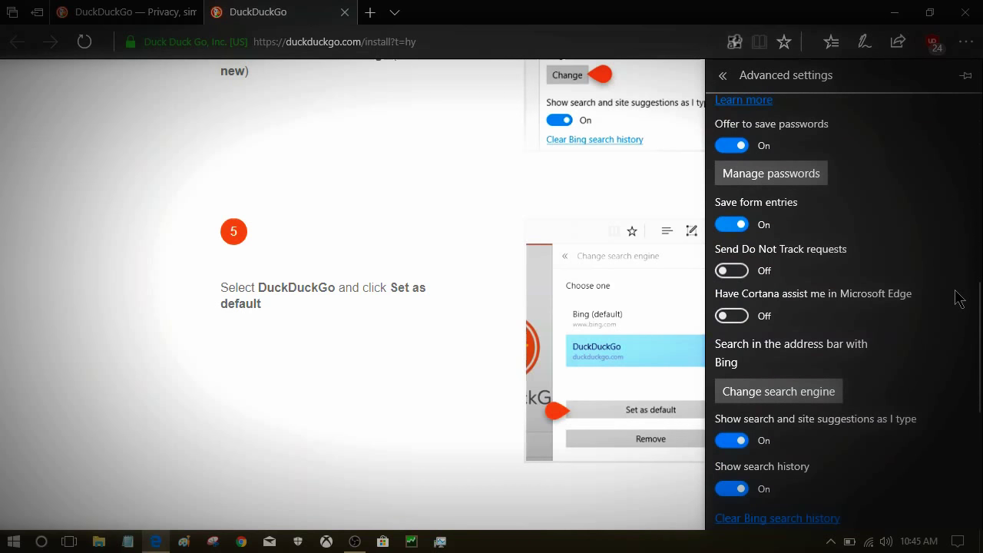
pyautogui.scroll(-2, 959, 298)
pyautogui.scroll(-1, 958, 299)
pyautogui.scroll(-2, 958, 299)
pyautogui.scroll(-2, 958, 299)
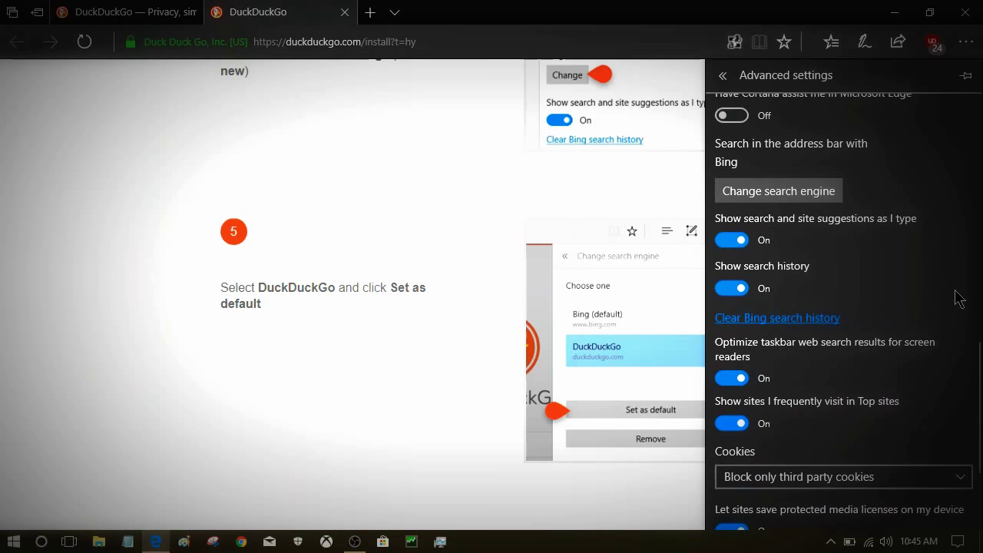
# - Set DuckDuckGo (discovered) as the default address-bar search engine and close the settings panel
pyautogui.click(805, 185)
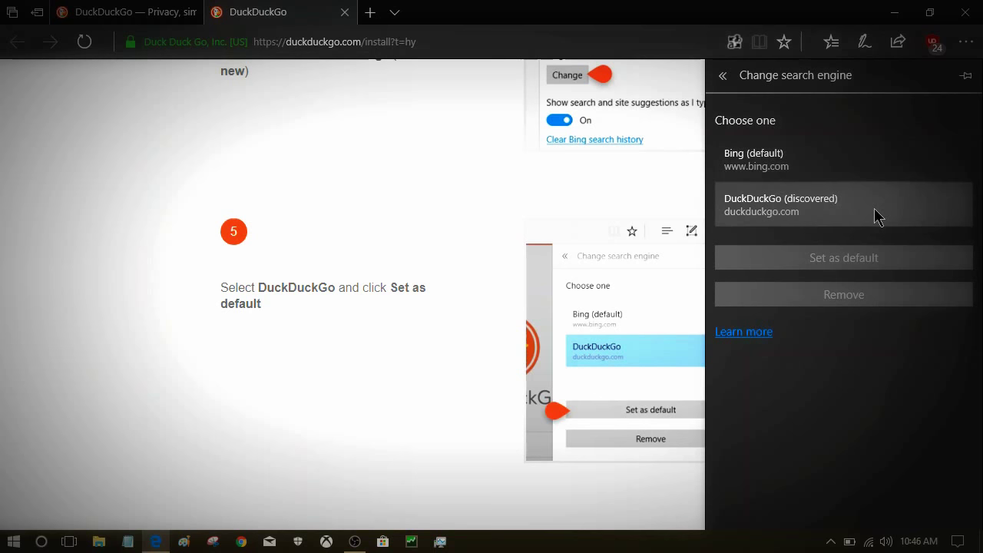
pyautogui.click(852, 212)
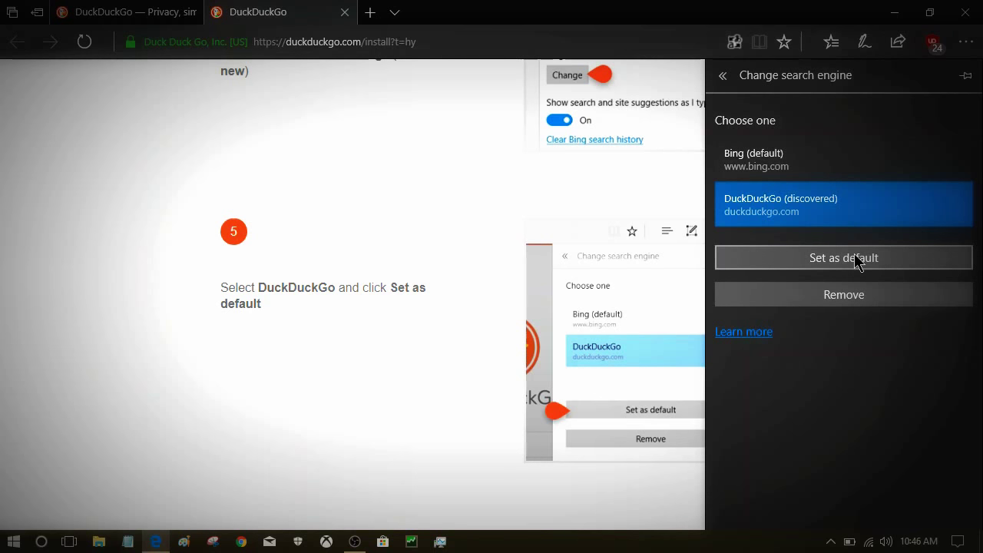
pyautogui.click(856, 262)
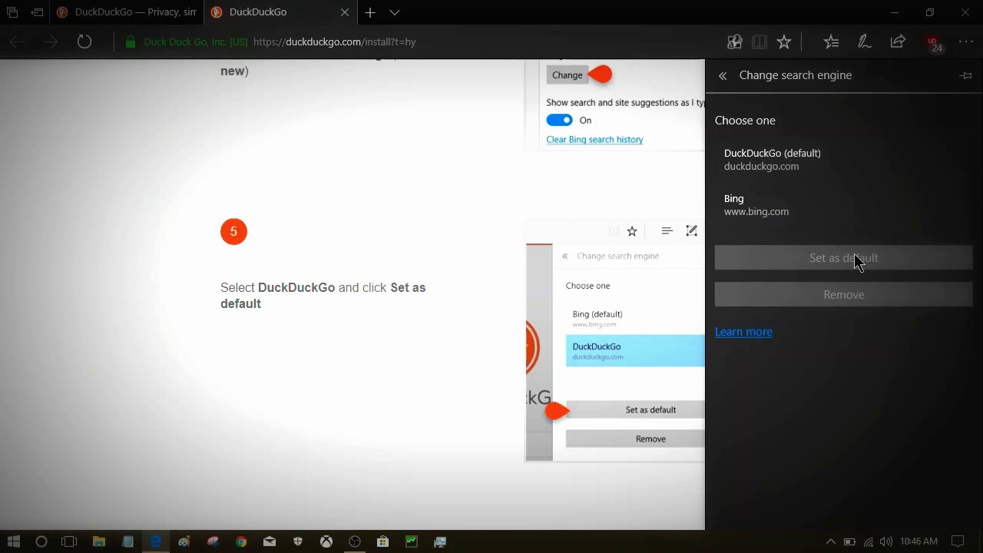
pyautogui.click(374, 18)
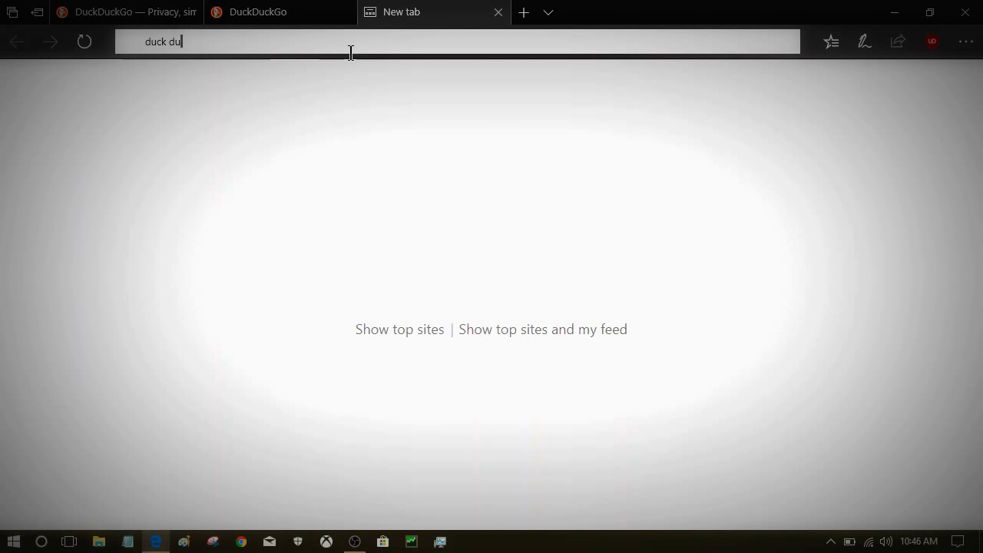
# - Search for 'duck duck go' from the new tab's address bar
pyautogui.write('ck go')
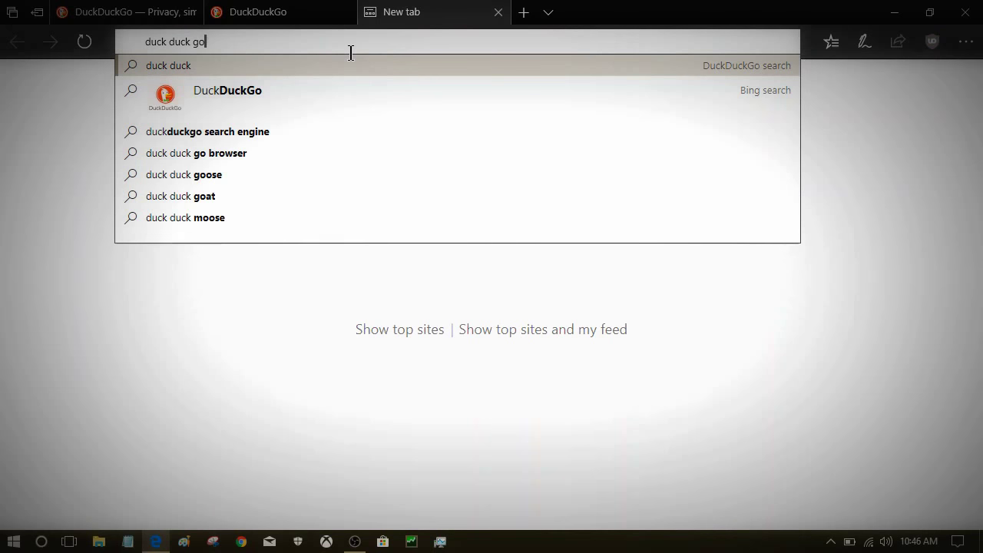
pyautogui.press('Return')
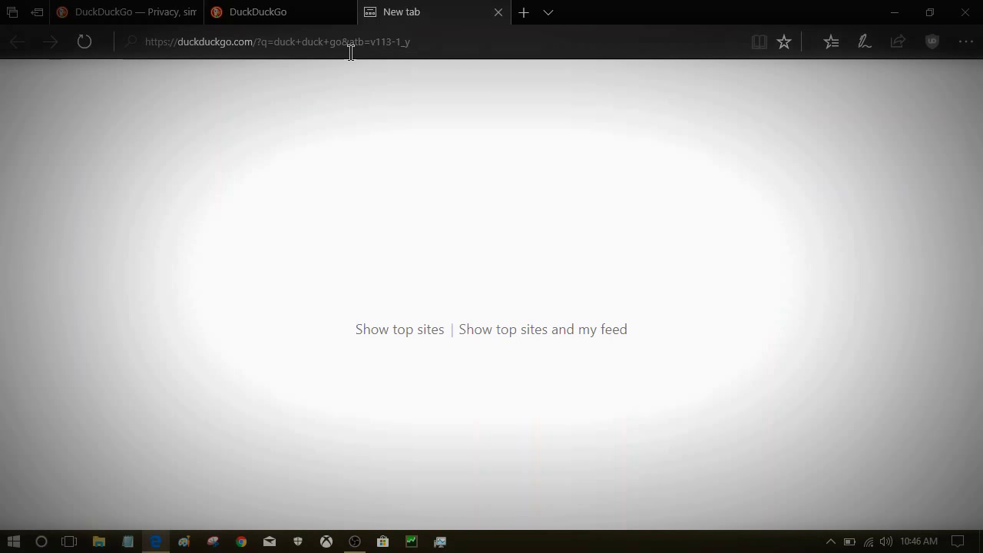